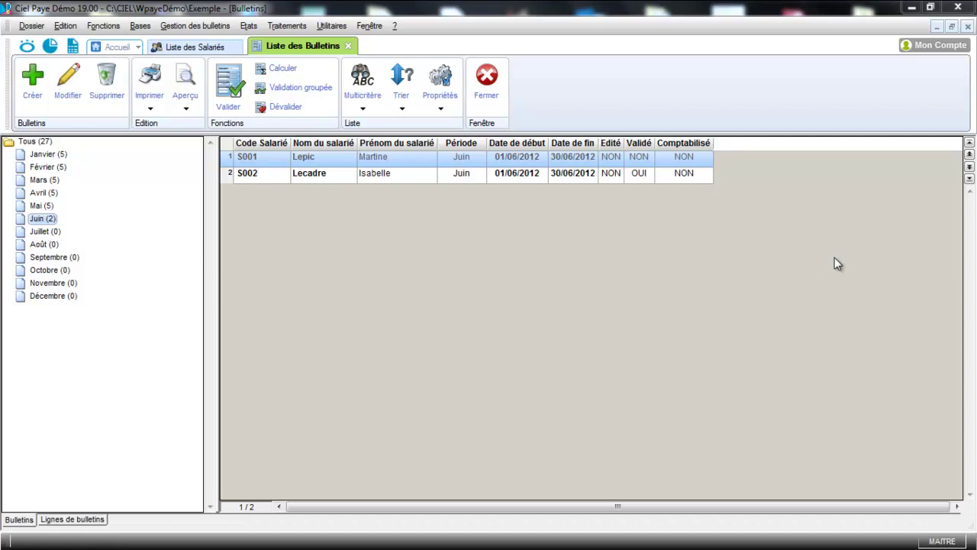
# - Open employee S001's June payslip and bring up the definition of its seniority bonus item R100
pyautogui.moveTo(495, 159); pyautogui.dragTo(410, 166)
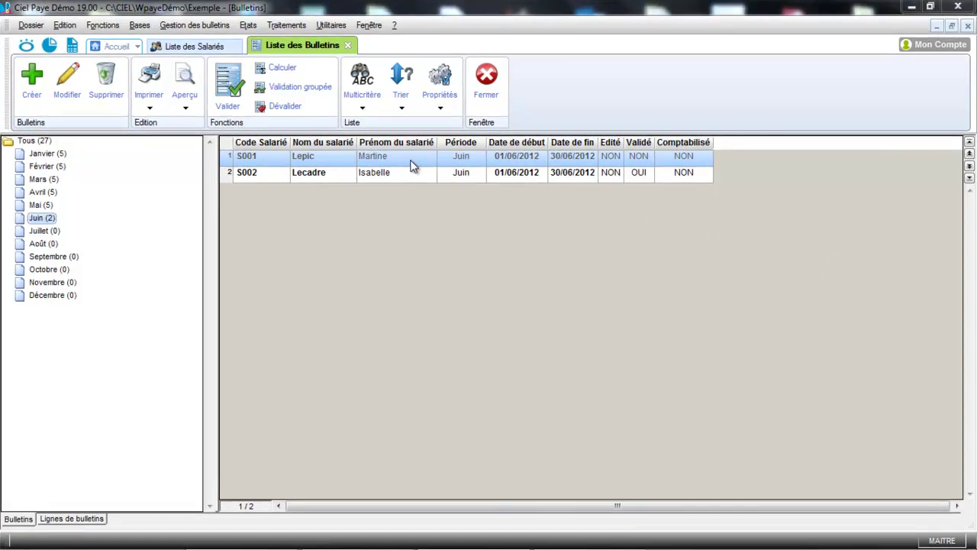
pyautogui.doubleClick(410, 166)
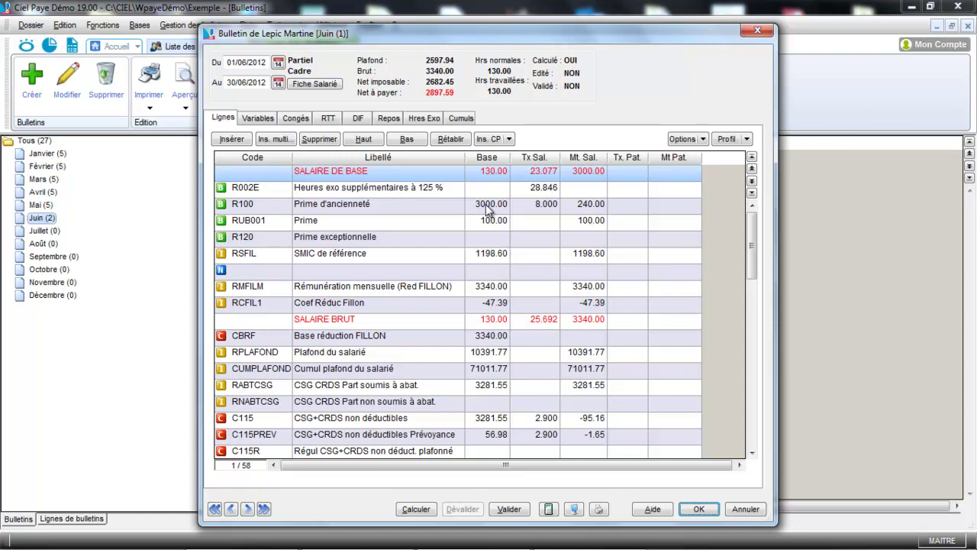
pyautogui.click(260, 208)
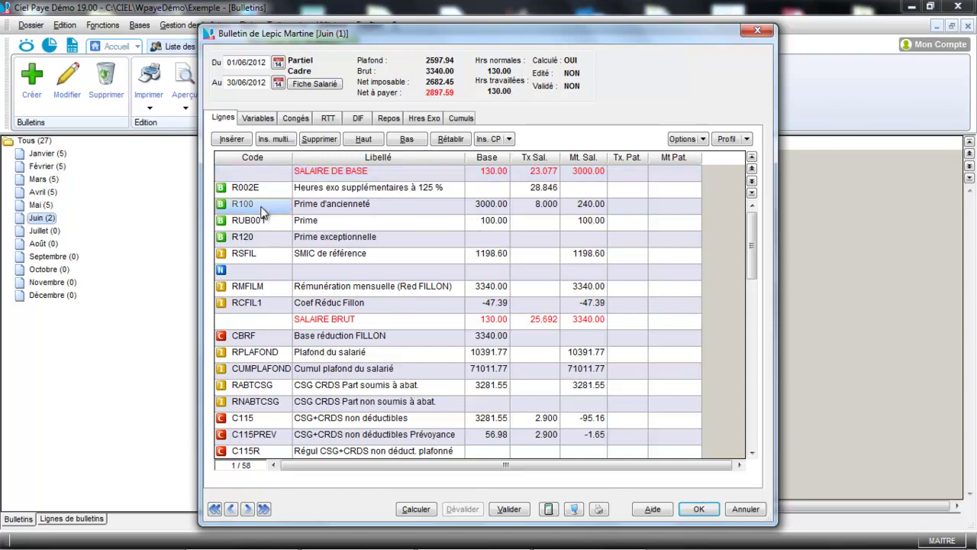
pyautogui.click(289, 206)
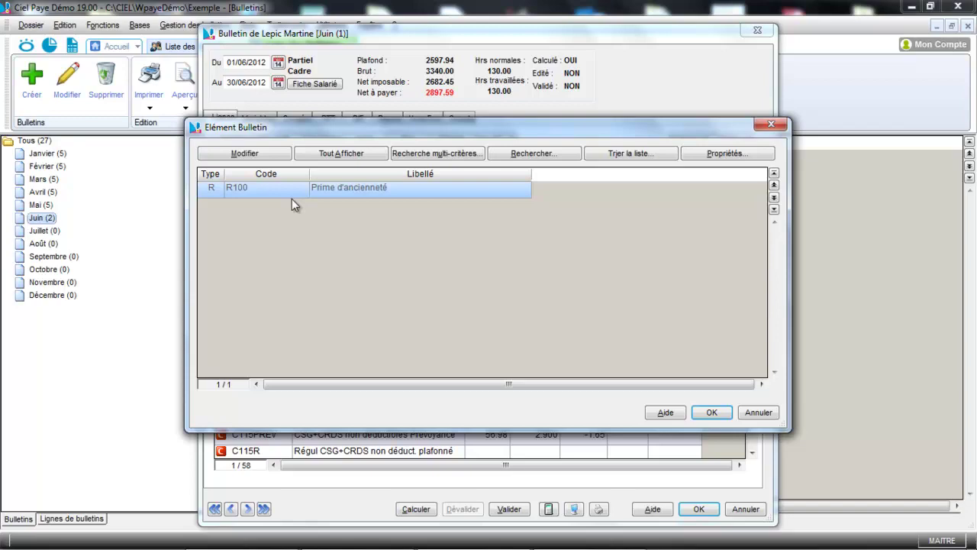
pyautogui.click(264, 154)
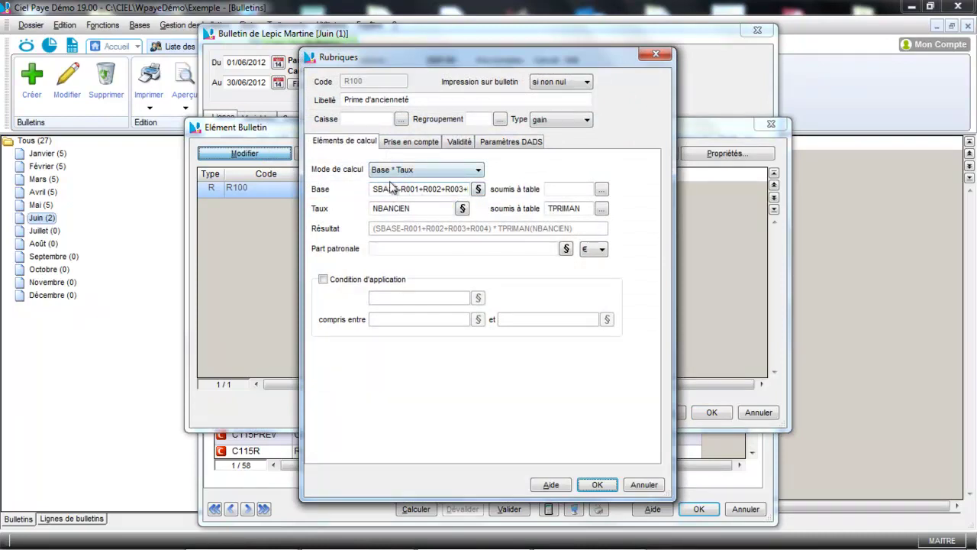
# - Examine the Base and Taux formulas of R100, and leave the item's definition without changing it
pyautogui.click(478, 190)
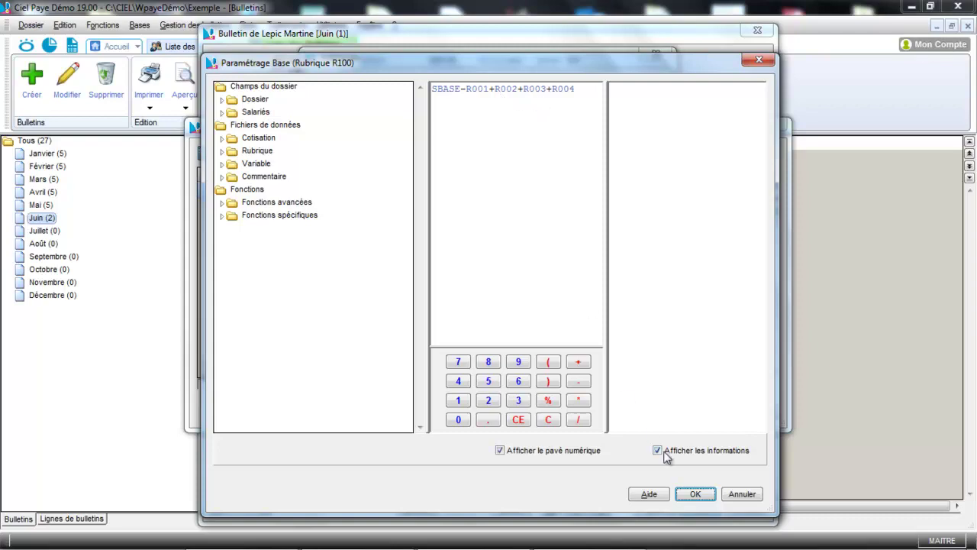
pyautogui.click(695, 494)
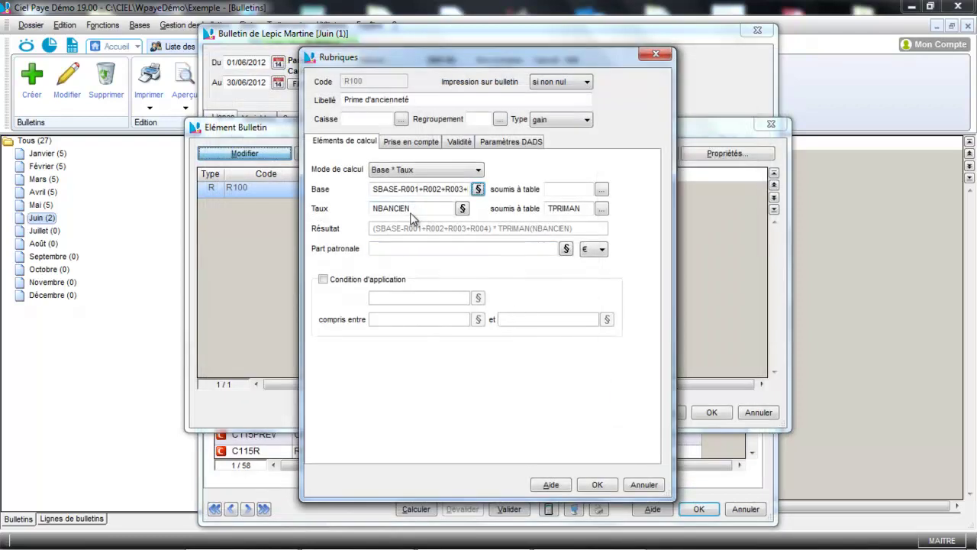
pyautogui.click(462, 210)
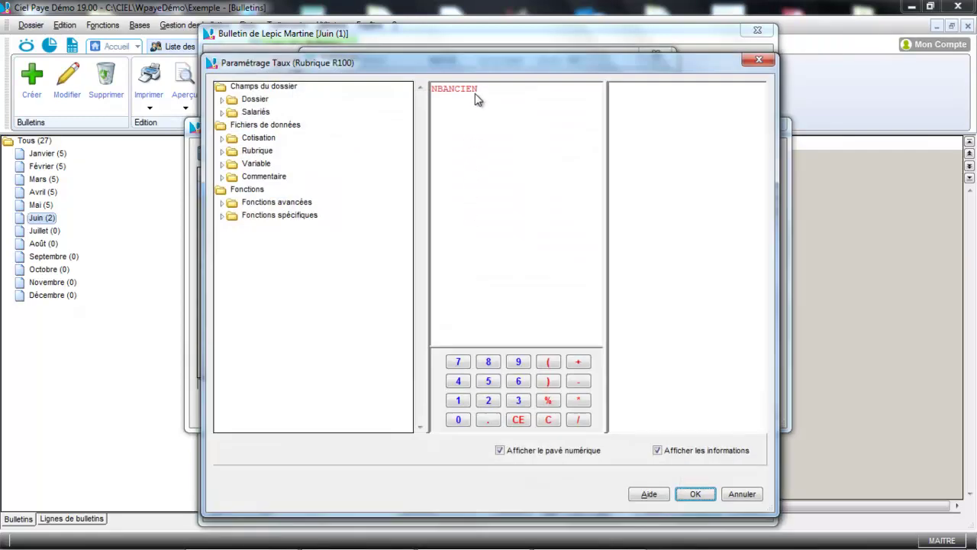
pyautogui.click(703, 495)
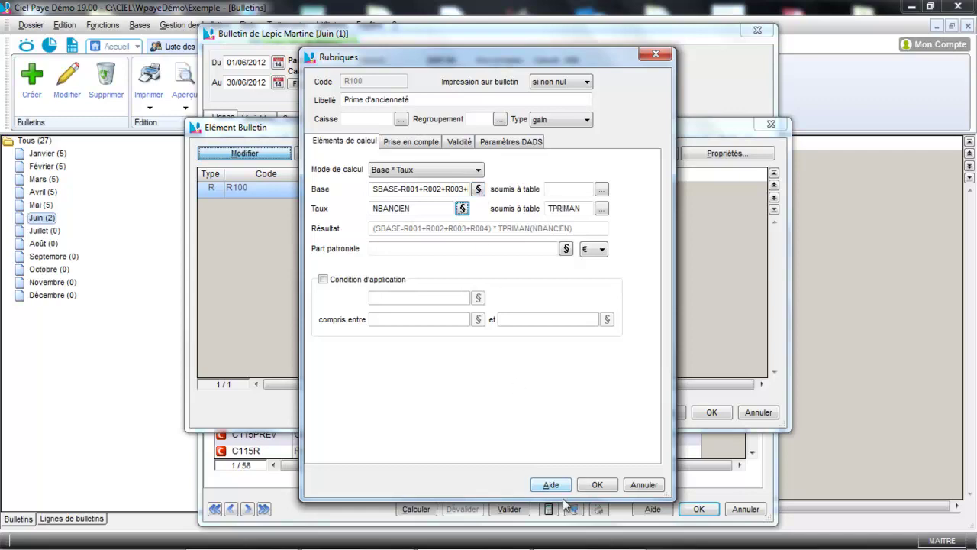
pyautogui.click(648, 484)
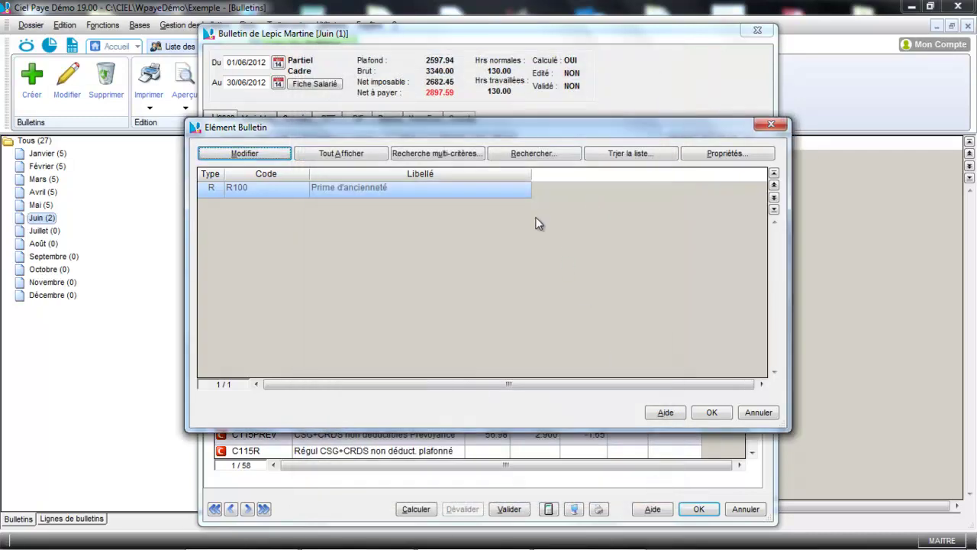
pyautogui.click(759, 412)
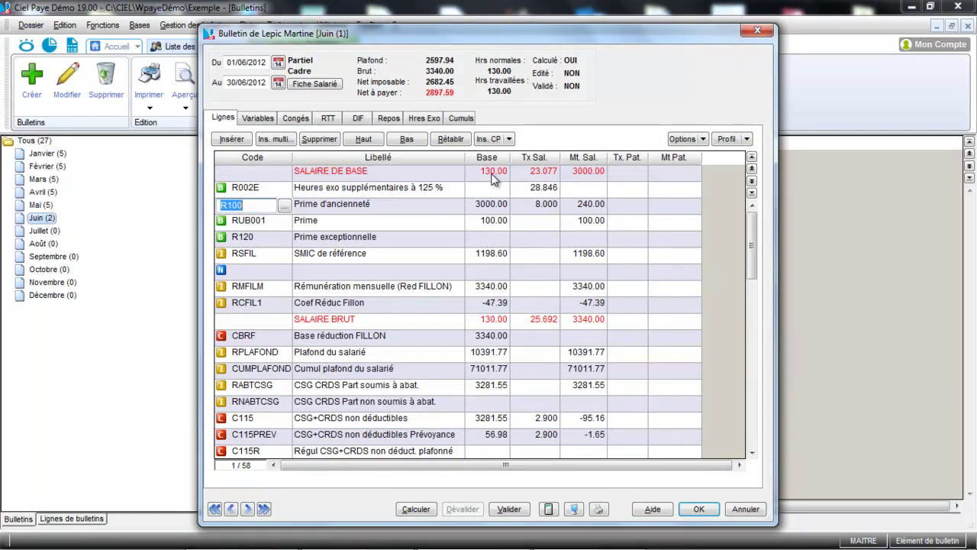
# - Reopen R100's Base formula and enclose the whole SBASE-R001+R002+R003+R004 expression in parentheses
pyautogui.click(283, 206)
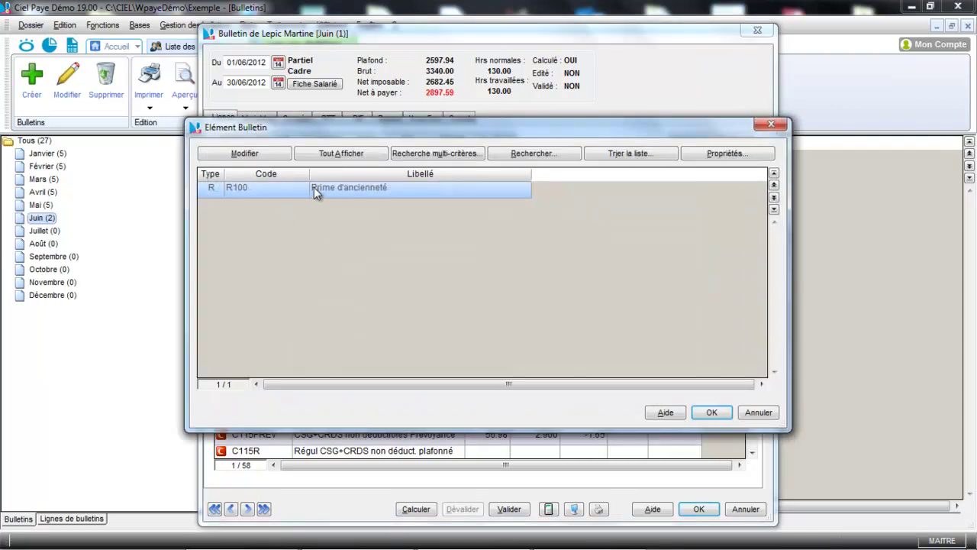
pyautogui.click(260, 153)
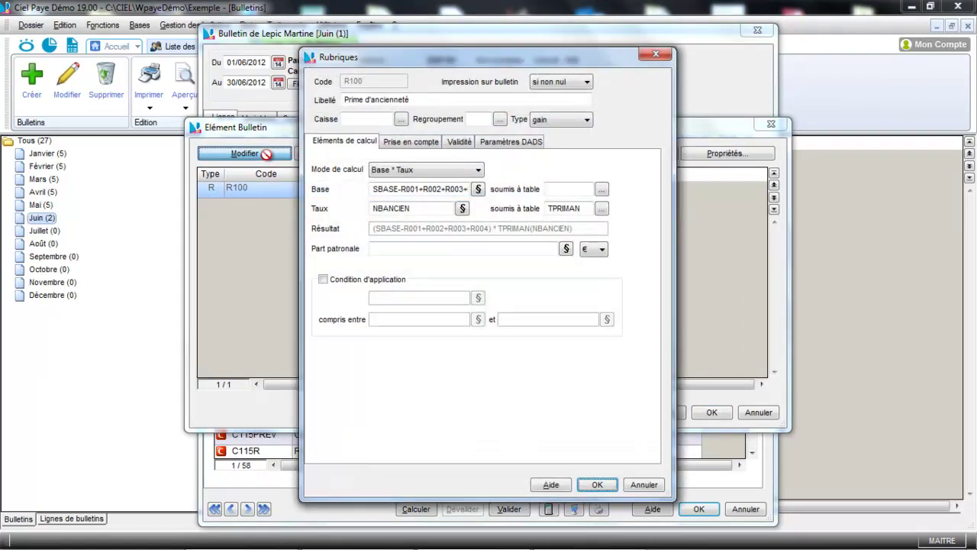
pyautogui.click(480, 190)
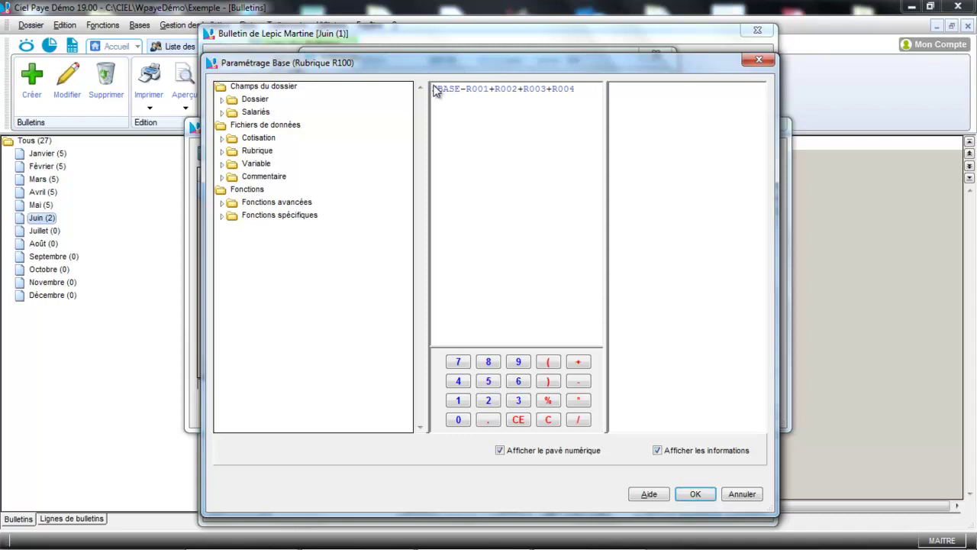
pyautogui.write('(())')
pyautogui.press('Delete')
pyautogui.press('Delete')
pyautogui.press('Delete')
pyautogui.click(582, 90)
pyautogui.write(')')
# - Append *HMOIS/HMOISDOS to R100's Base formula, accept it and recalculate the payslip
pyautogui.write('*')
pyautogui.write('H')
pyautogui.write('MOI')
pyautogui.write('S')
pyautogui.write('/')
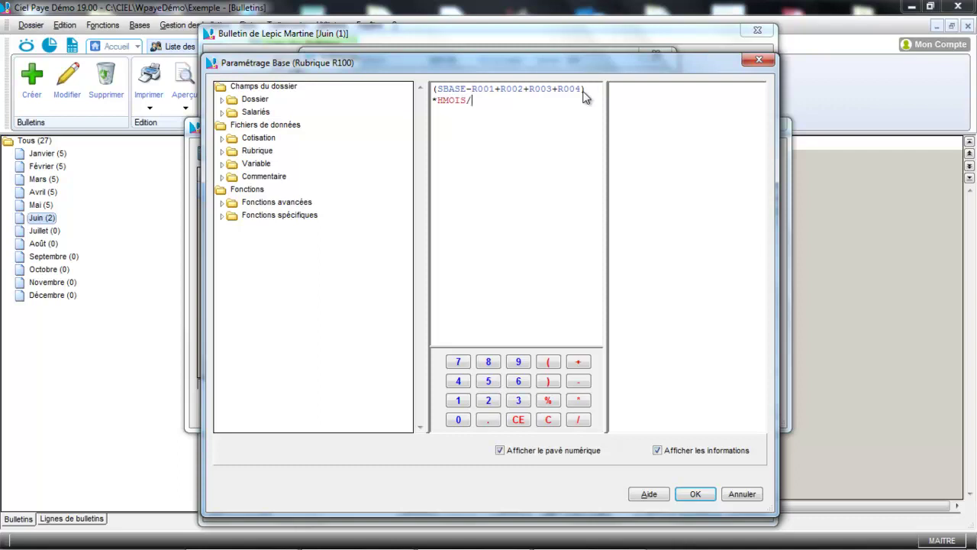
pyautogui.write('HMOIS')
pyautogui.click(695, 494)
pyautogui.click(416, 509)
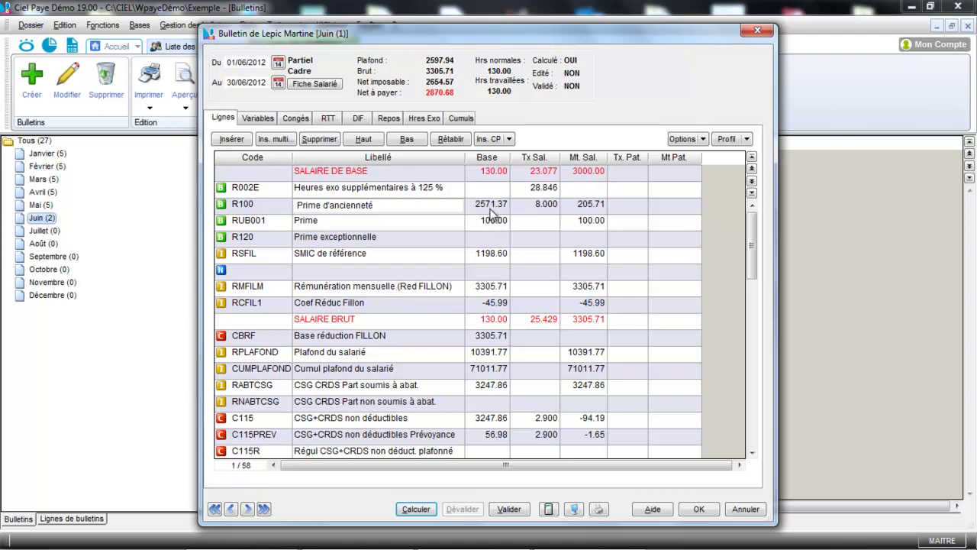
# - Change the Base formula of the bonus item RUB001 to PRIME*HMOIS/HMOISDOS and recalculate the payslip
pyautogui.click(280, 222)
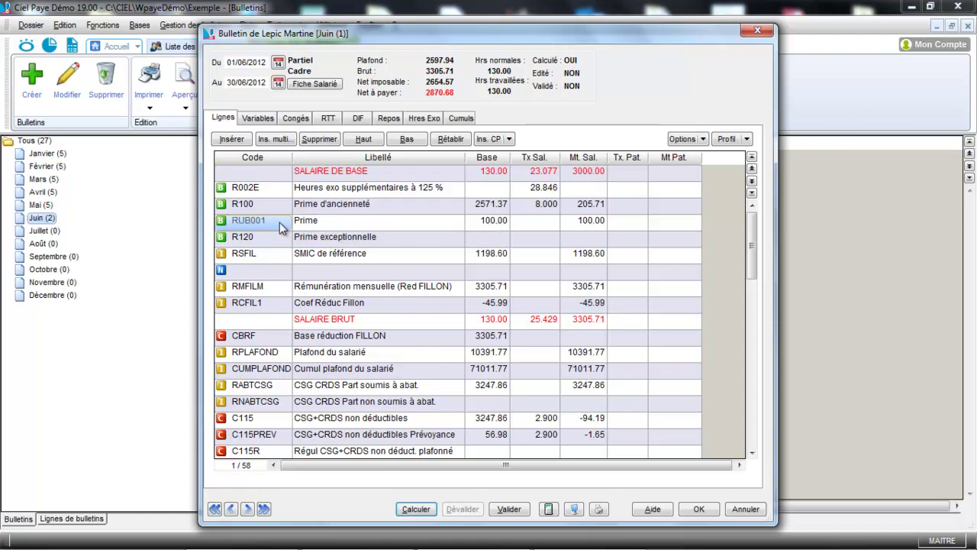
pyautogui.click(279, 222)
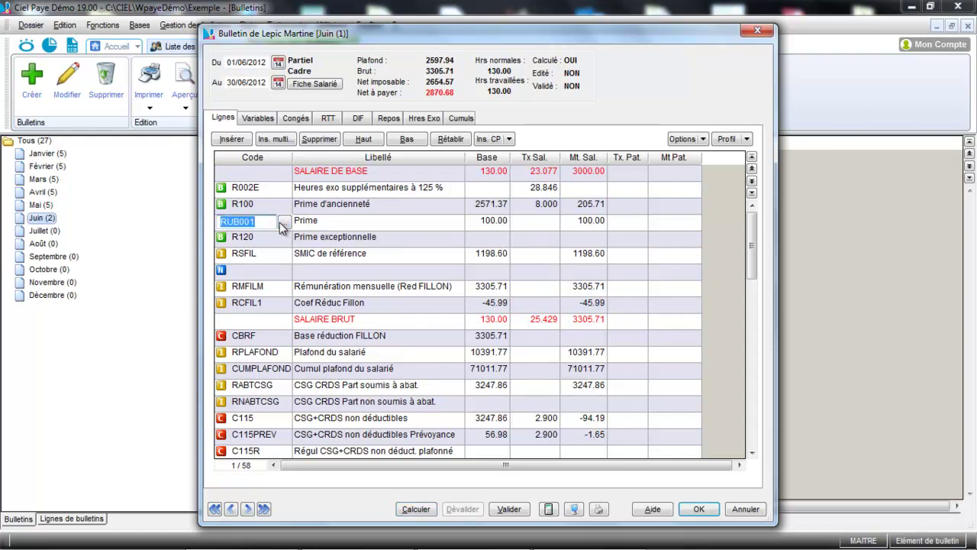
pyautogui.click(280, 222)
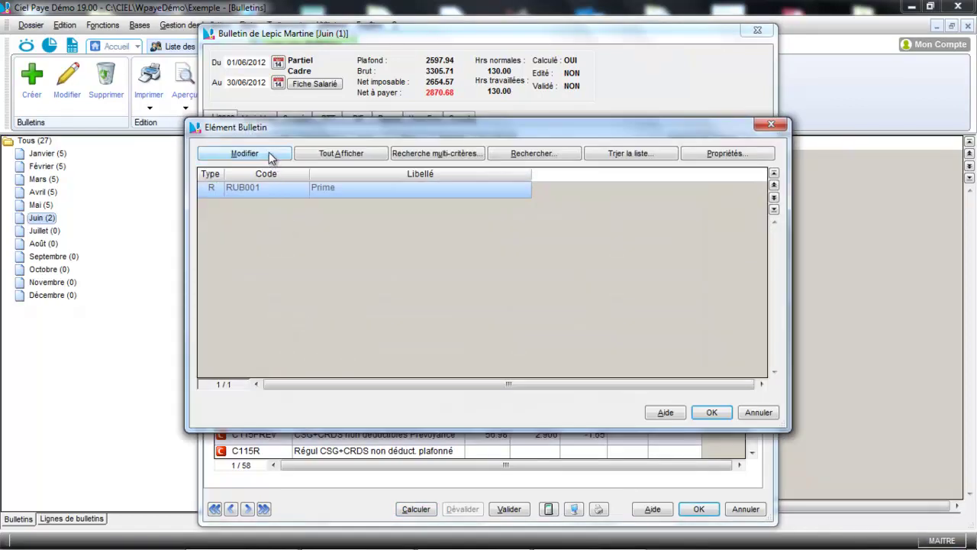
pyautogui.click(268, 152)
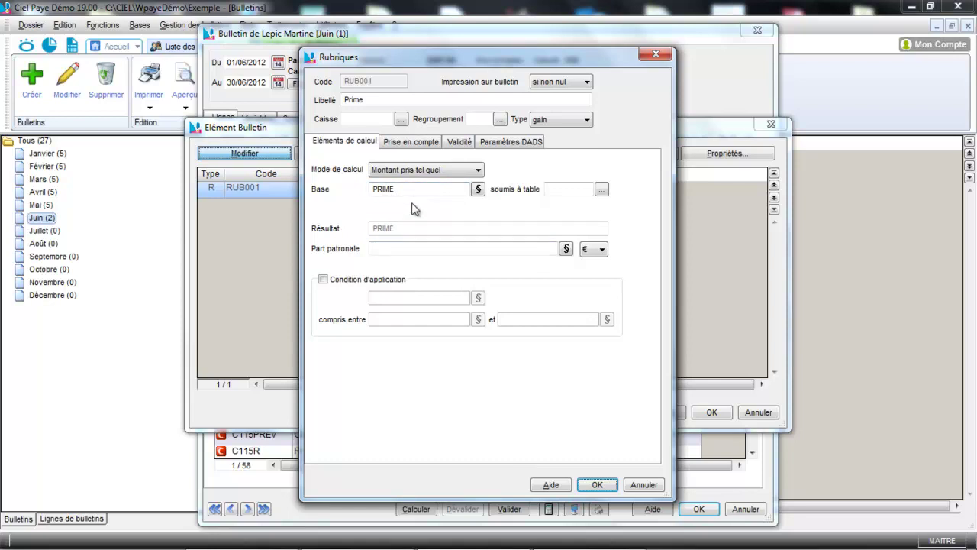
pyautogui.click(479, 189)
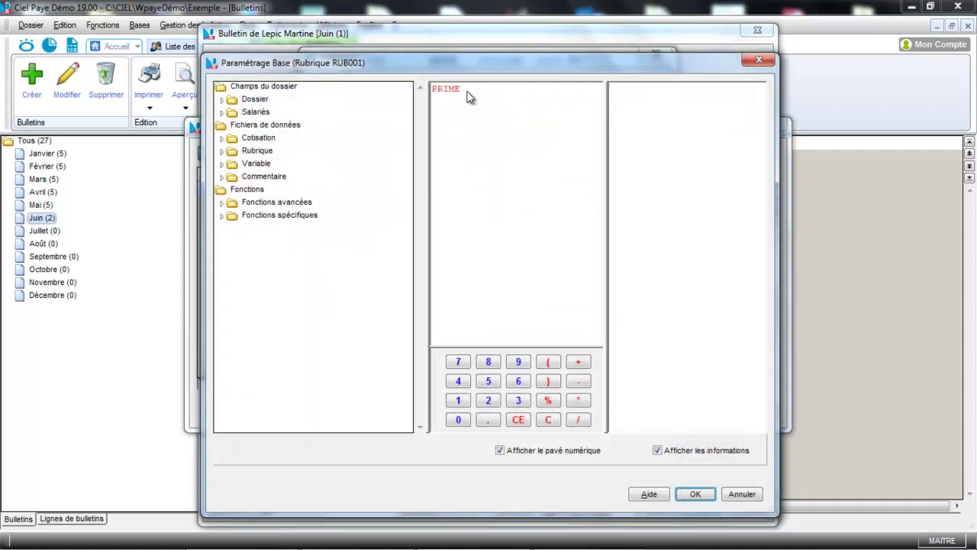
pyautogui.click(466, 93)
pyautogui.press('BackSpace')
pyautogui.write('*HMOIS/HMOISDOS')
pyautogui.click(691, 494)
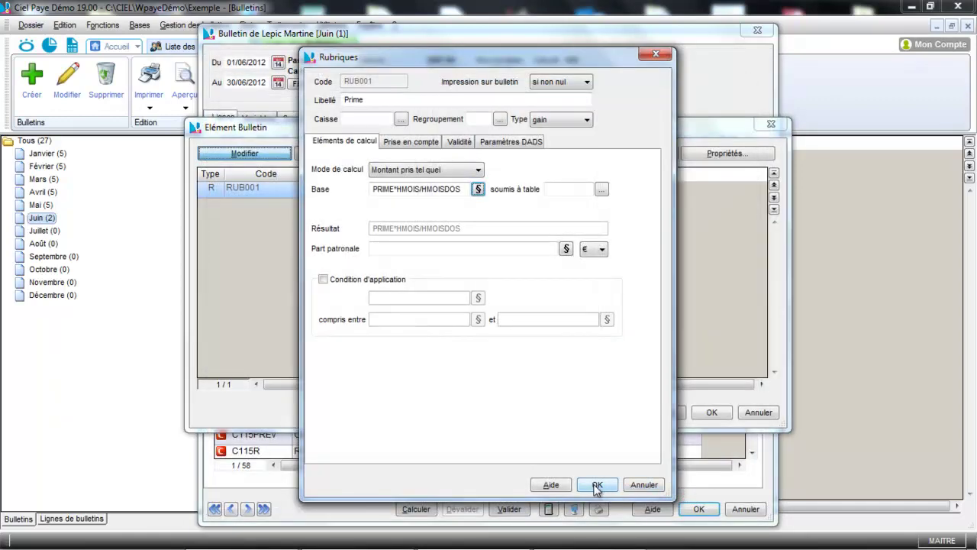
pyautogui.click(597, 486)
pyautogui.click(710, 413)
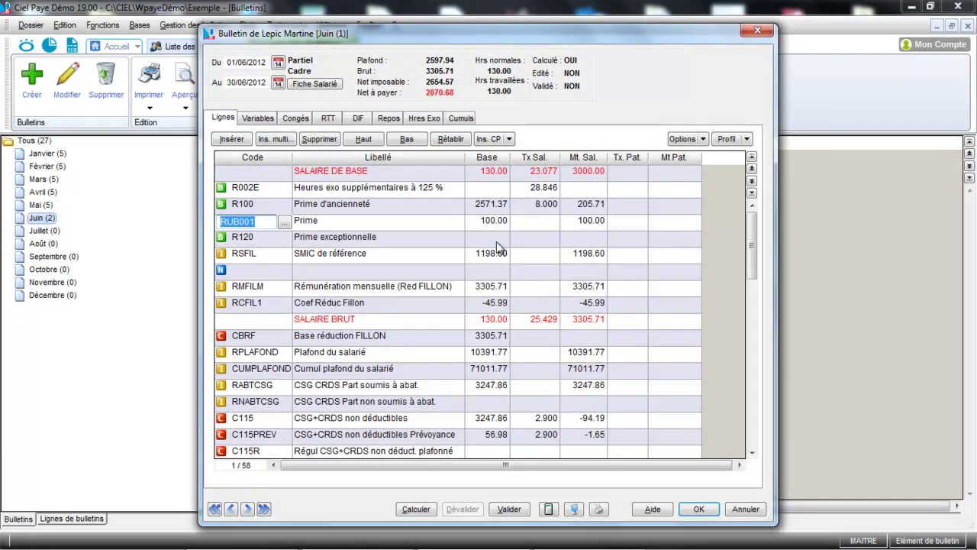
pyautogui.click(416, 509)
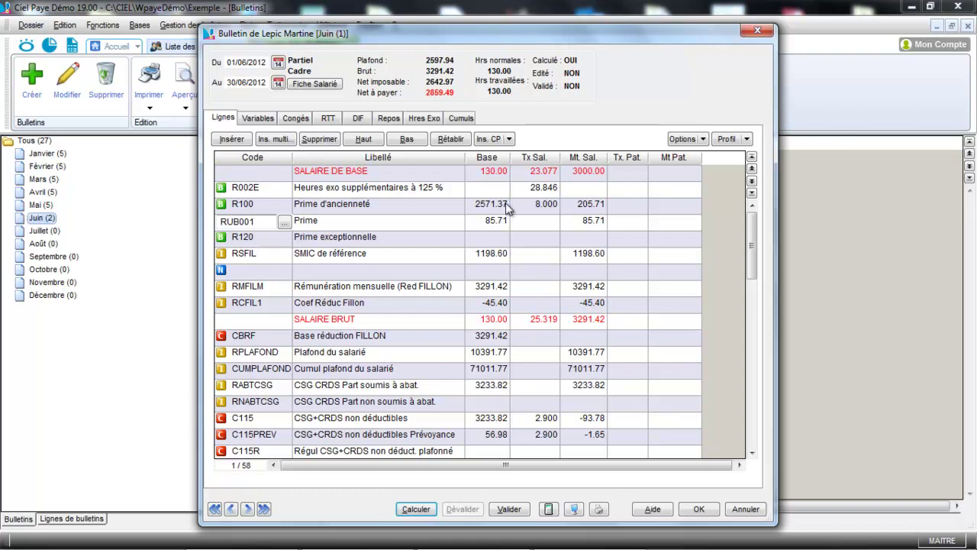
# - Check the monthly hours variable in the employee record's salary settings, and save and close the payslip
pyautogui.click(496, 175)
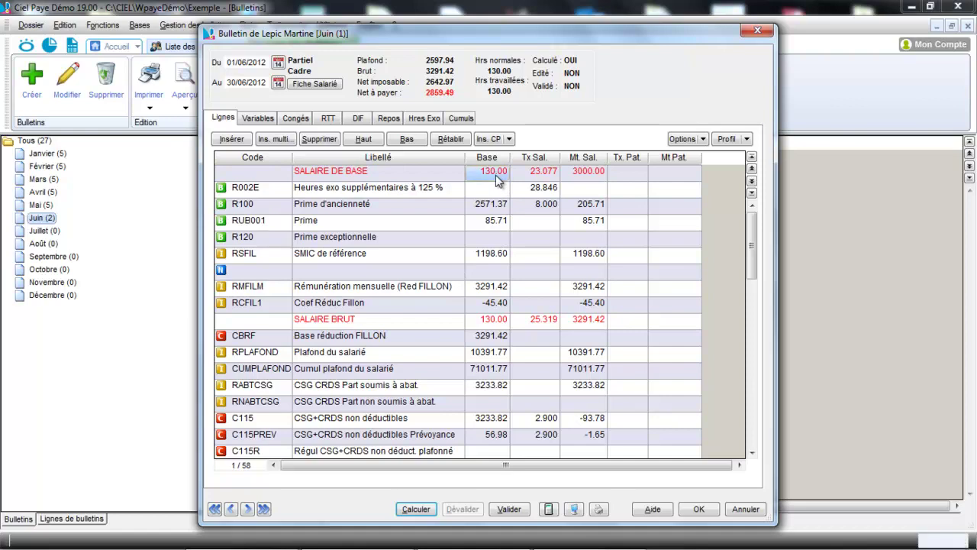
pyautogui.click(309, 86)
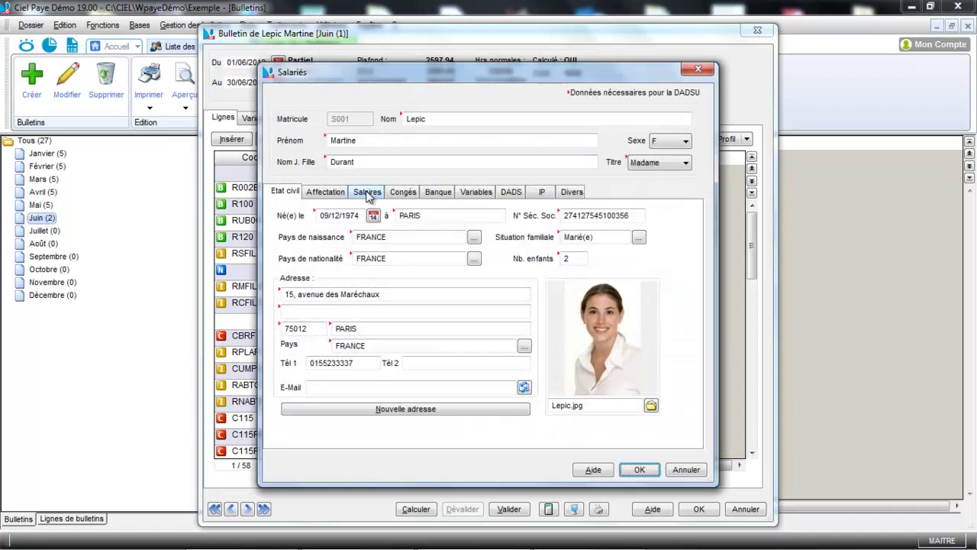
pyautogui.click(367, 193)
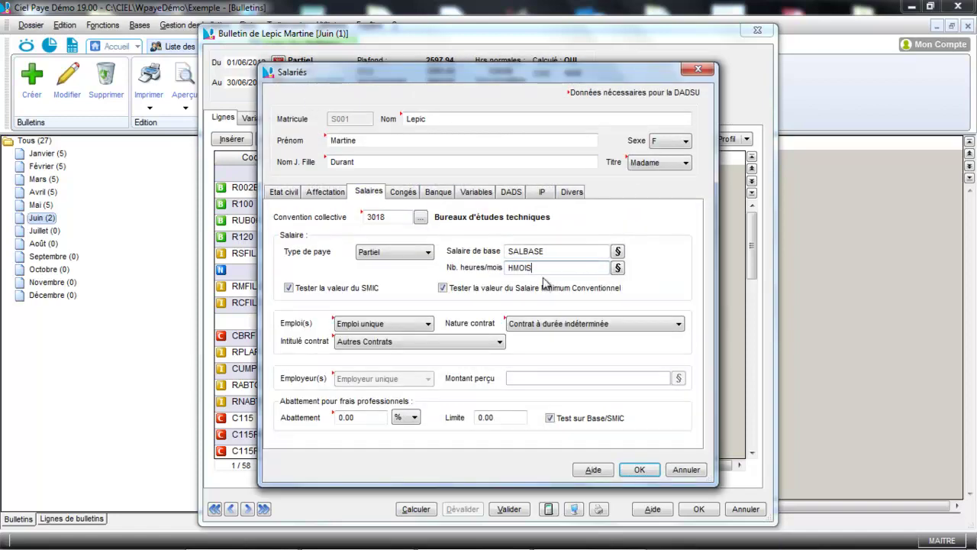
pyautogui.click(640, 469)
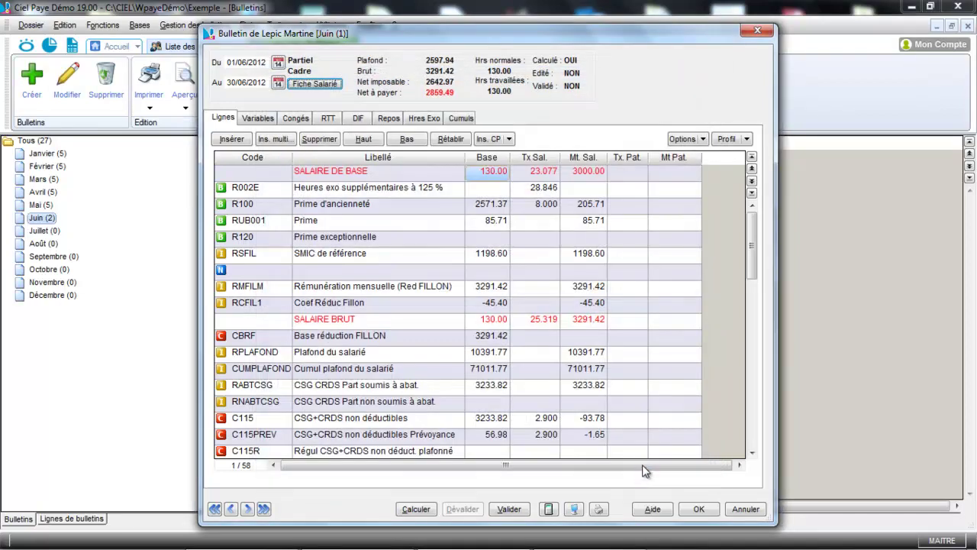
pyautogui.click(700, 509)
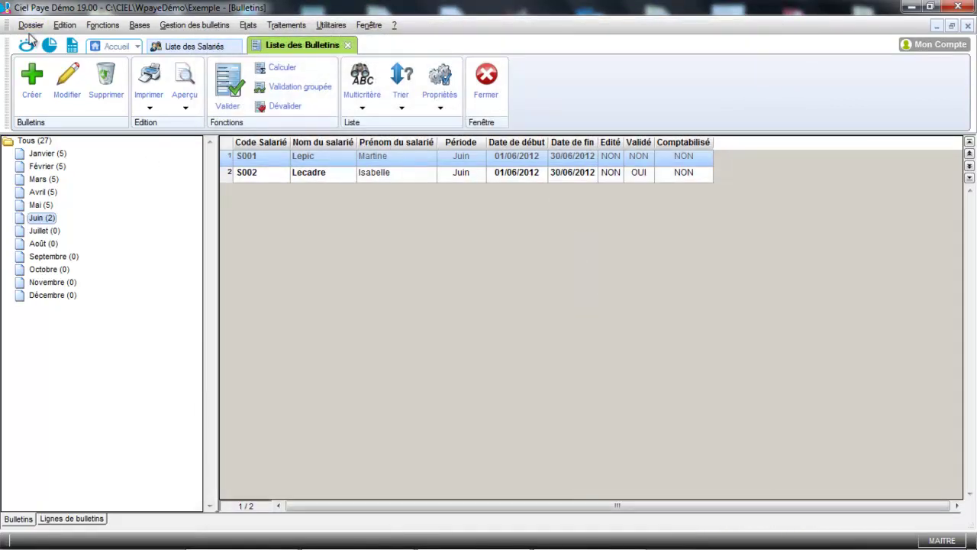
# - Review the normal hours worked per month in the company parameters
pyautogui.click(31, 25)
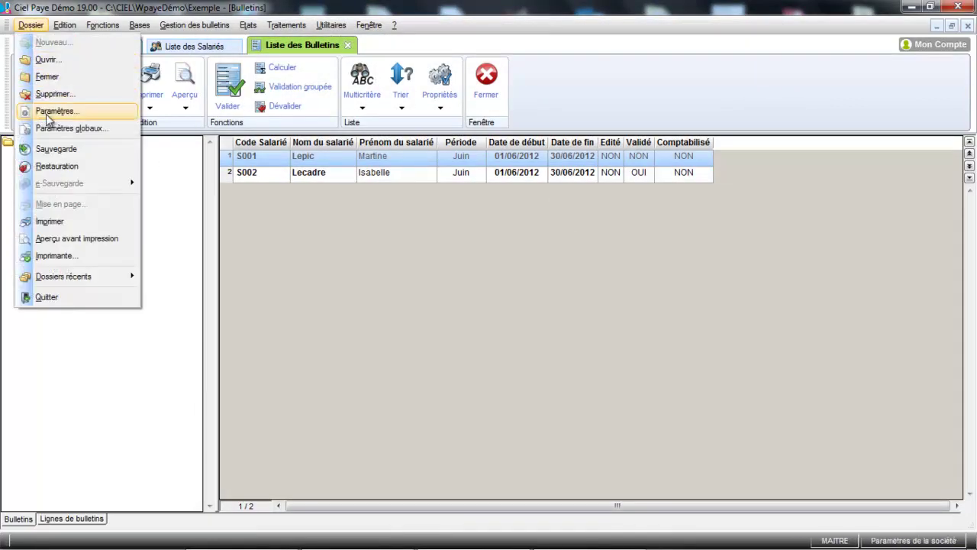
pyautogui.click(46, 110)
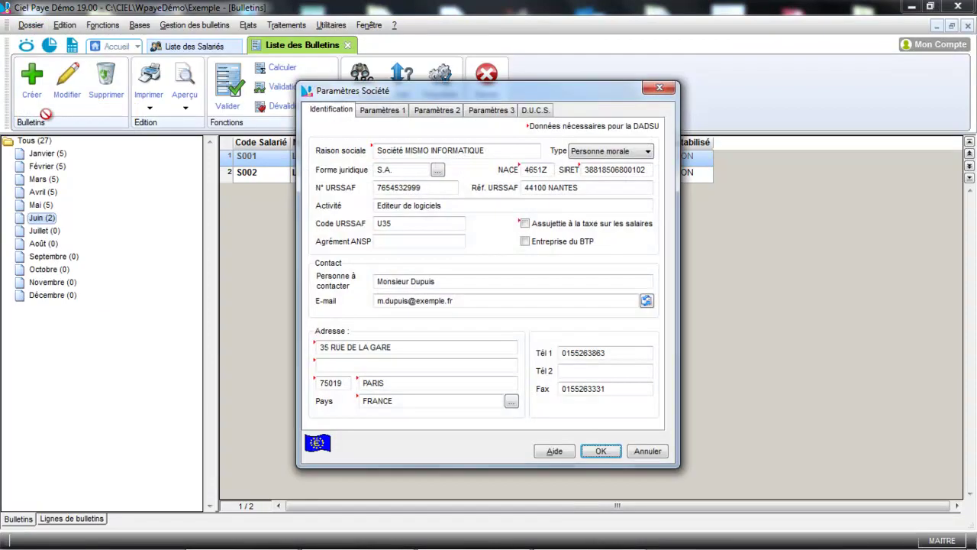
pyautogui.click(382, 111)
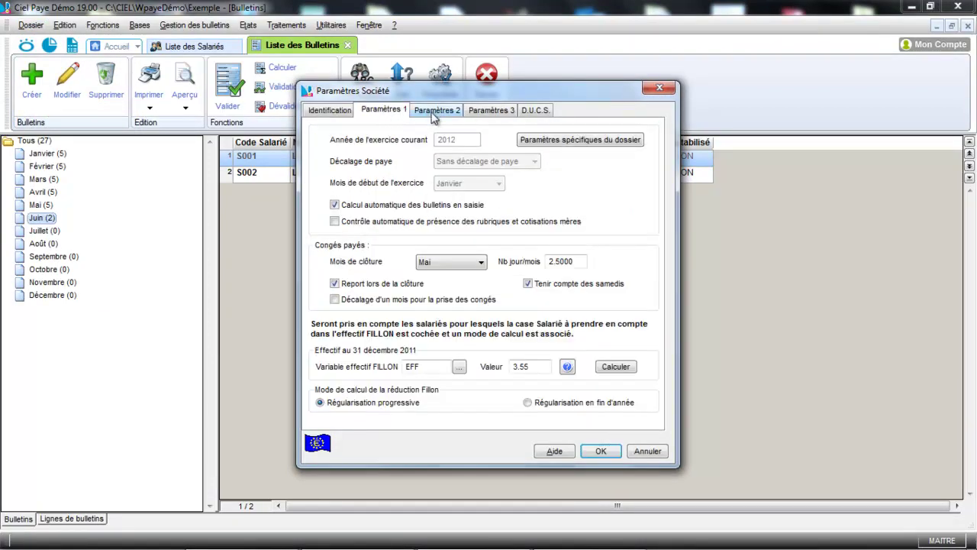
pyautogui.click(437, 110)
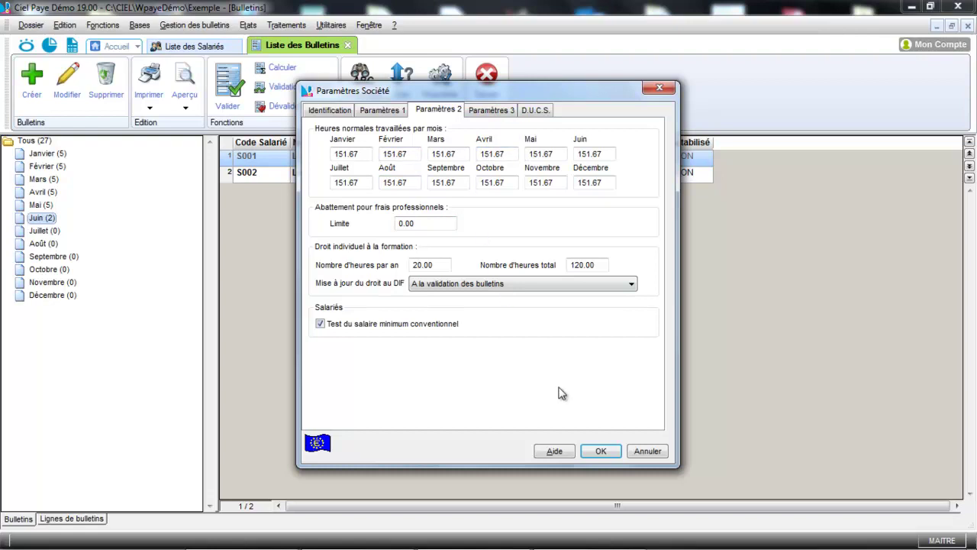
pyautogui.click(599, 451)
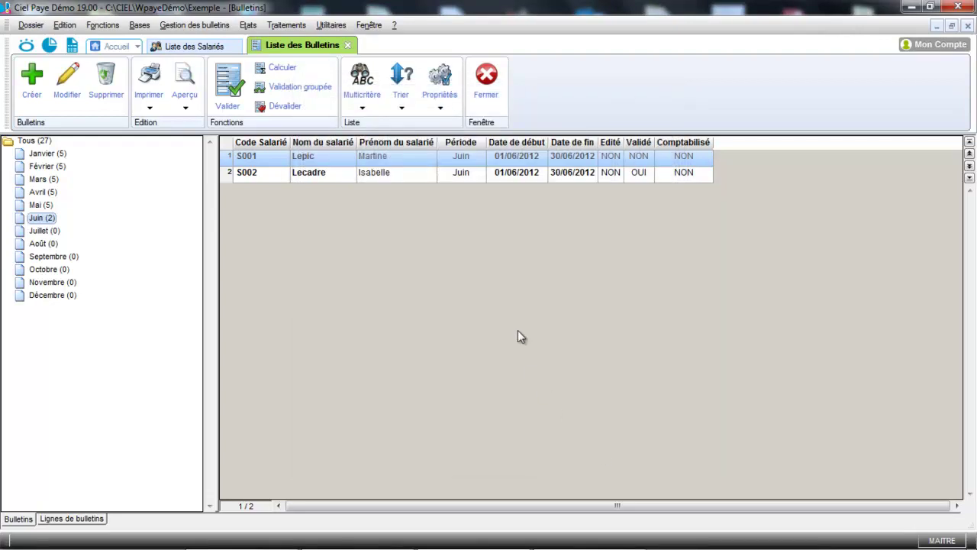